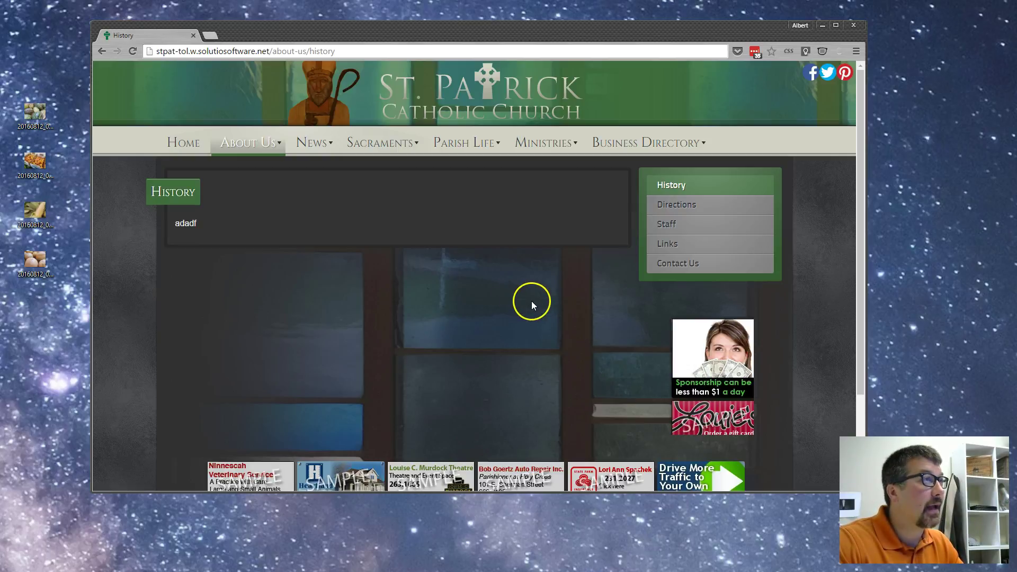
From the administration dashboard, launch the Photo Gallery shortcut to open the Albumizr site.
{"action": "scroll", "coordinate": [554, 307], "scroll_direction": "down", "scroll_amount": 5}
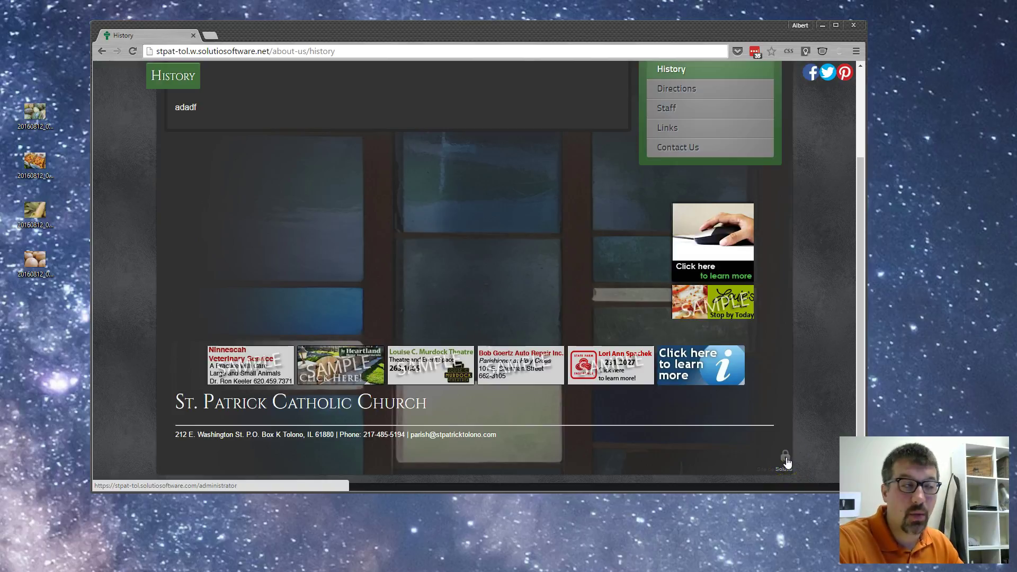
{"action": "left_click", "coordinate": [786, 459]}
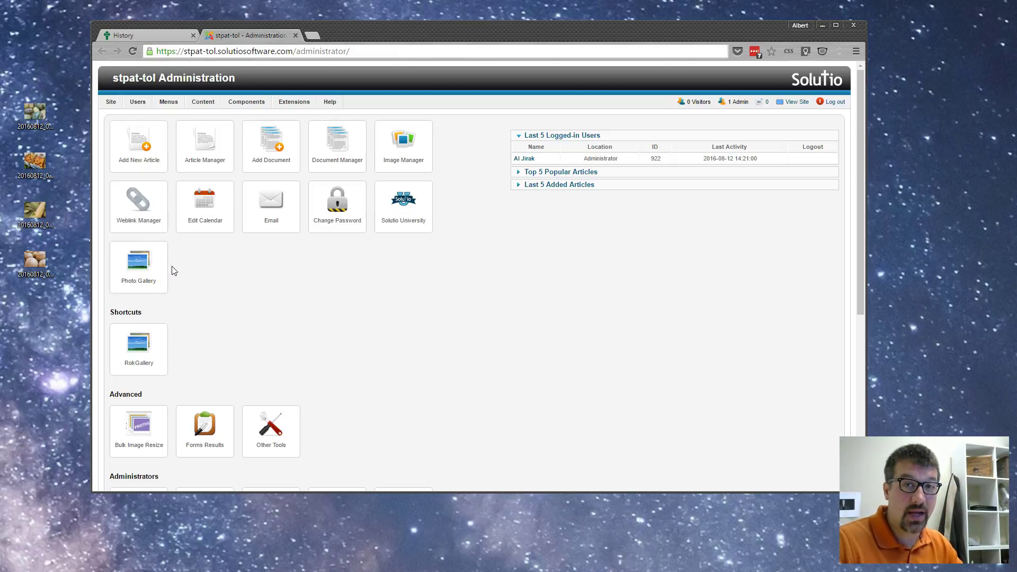
{"action": "left_click", "coordinate": [148, 281]}
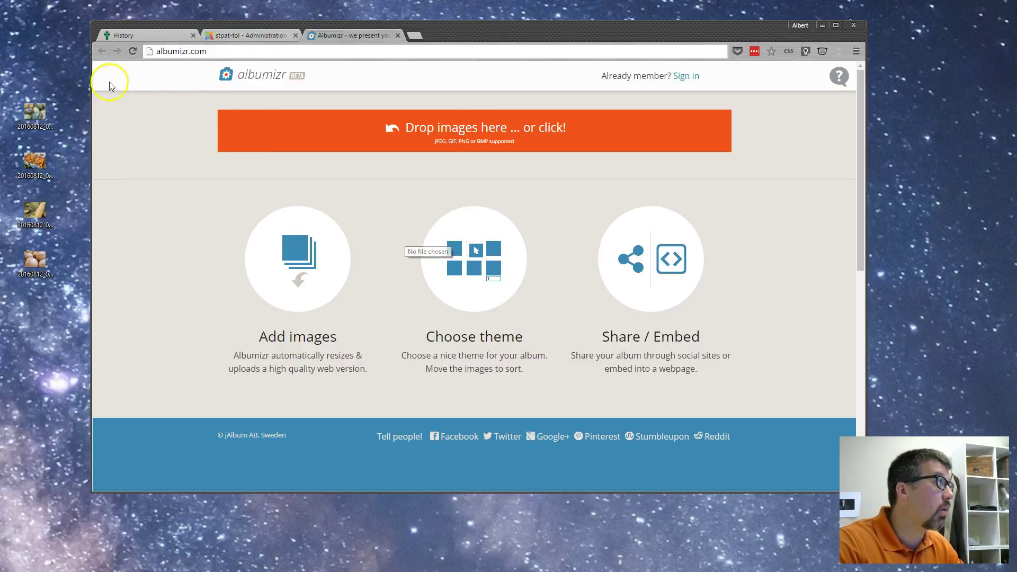
Build an Albumizr album from the four desktop produce photos and select its 700×400 embed code.
{"action": "left_click", "coordinate": [66, 77]}
{"action": "left_click_drag", "start_coordinate": [65, 78], "coordinate": [465, 142]}
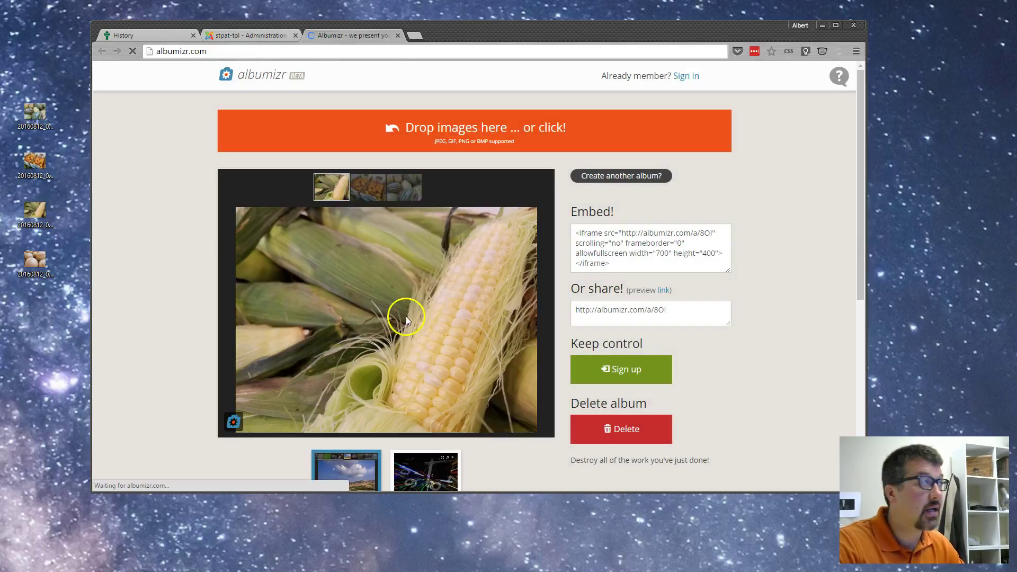
{"action": "left_click", "coordinate": [576, 234]}
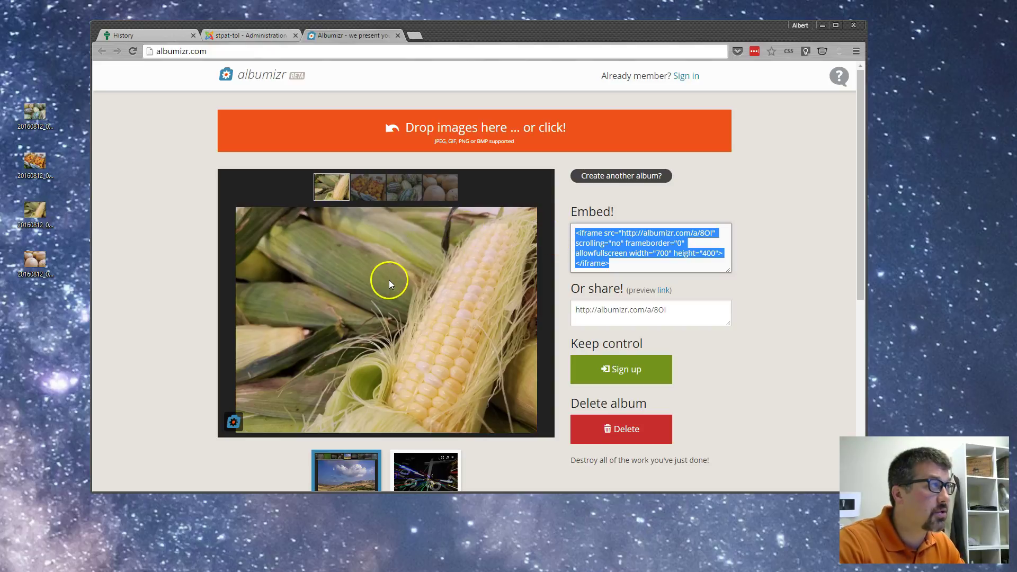
{"action": "left_click", "coordinate": [368, 191]}
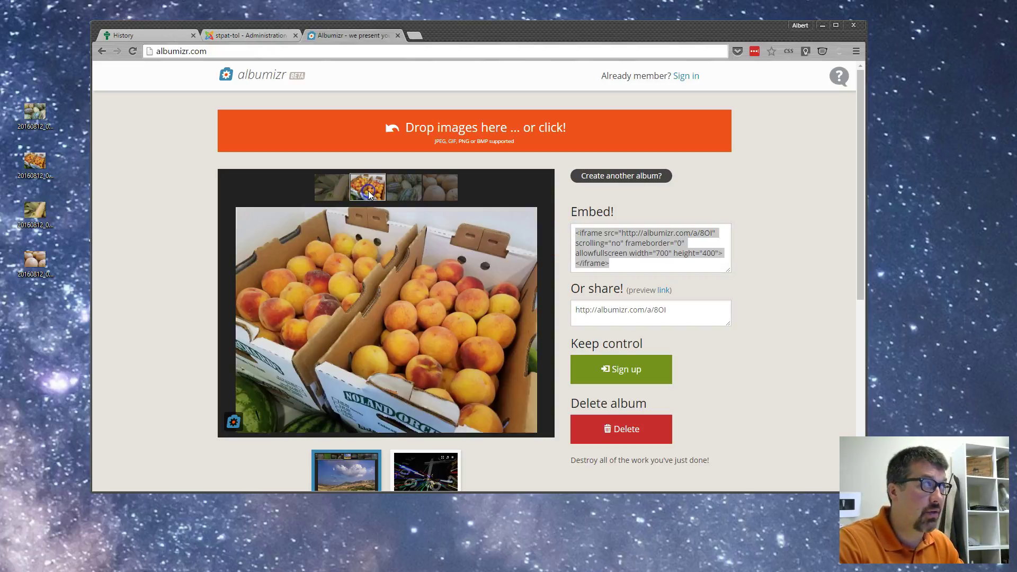
{"action": "left_click", "coordinate": [401, 187]}
{"action": "left_click", "coordinate": [440, 187]}
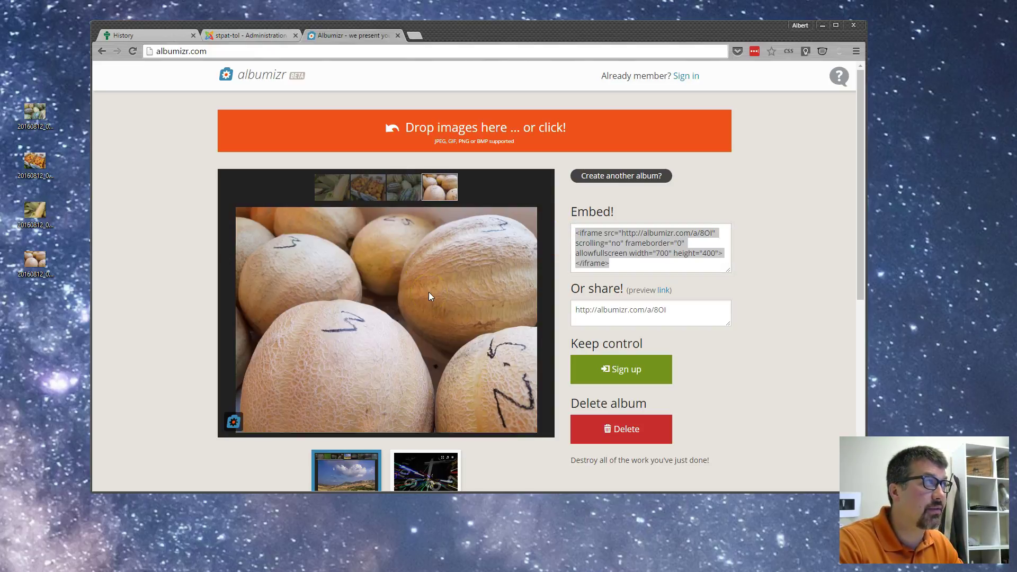
{"action": "scroll", "coordinate": [429, 295], "scroll_direction": "down", "scroll_amount": 1}
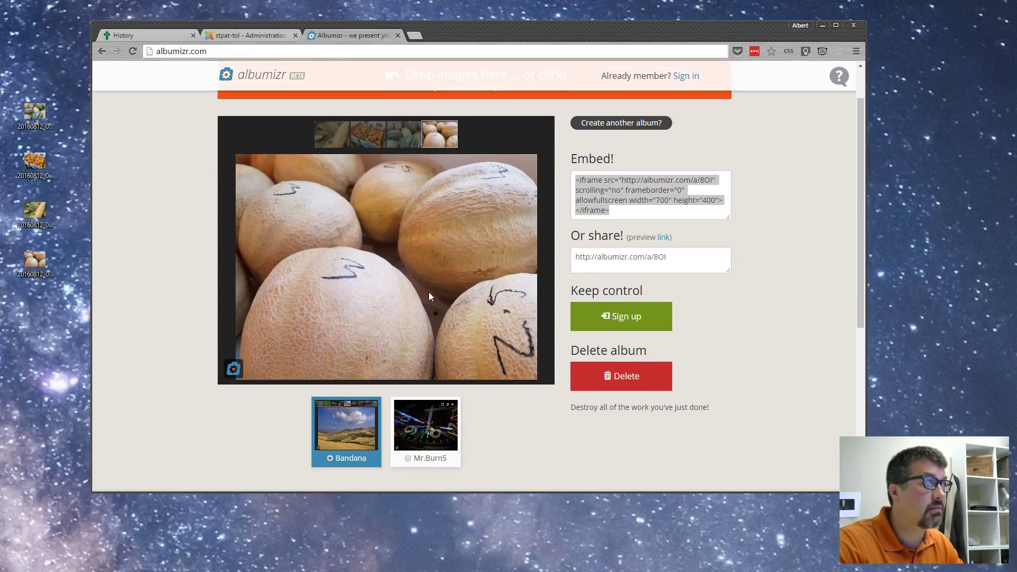
{"action": "left_click", "coordinate": [428, 432]}
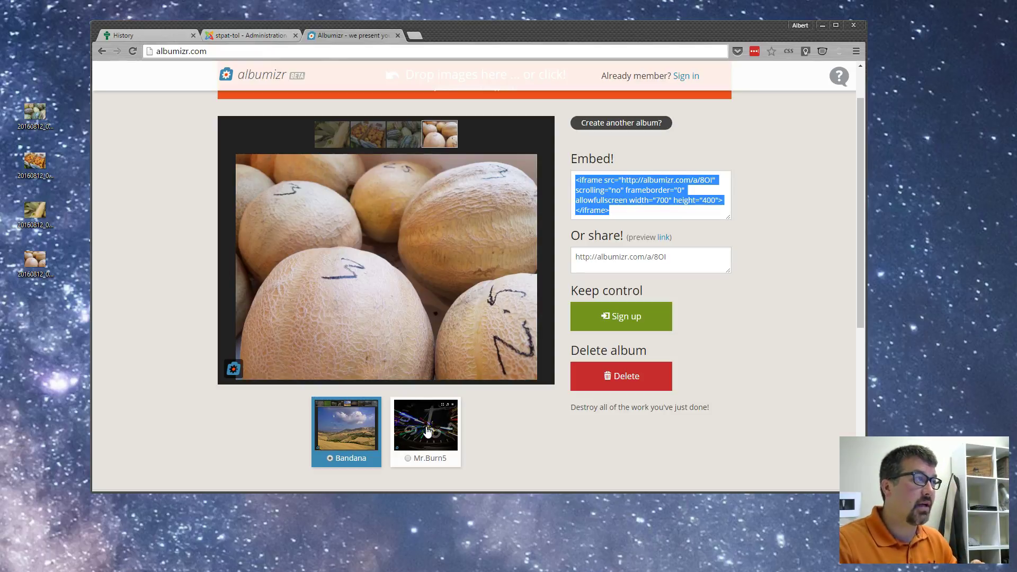
{"action": "left_click", "coordinate": [423, 456]}
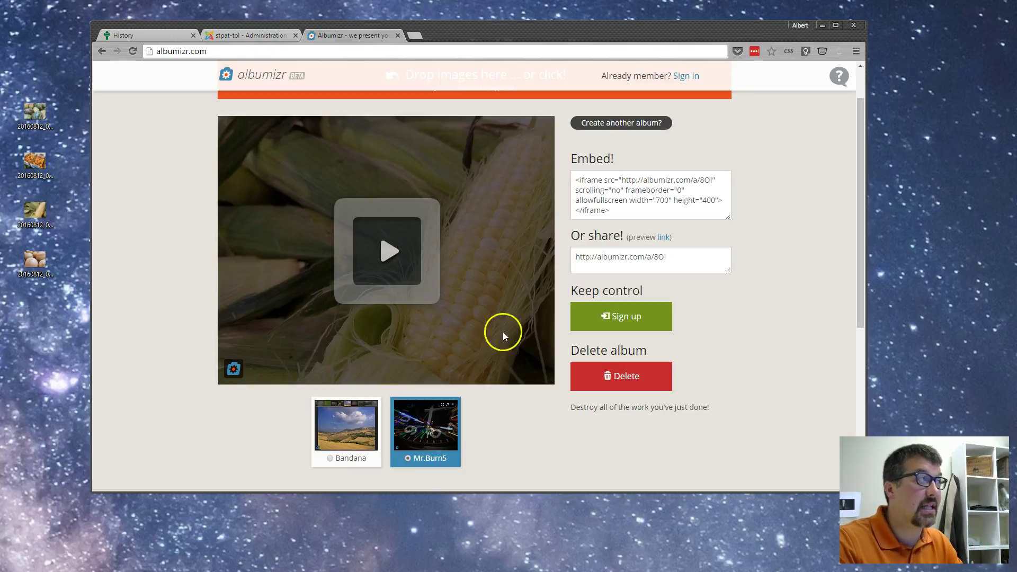
{"action": "left_click", "coordinate": [389, 257]}
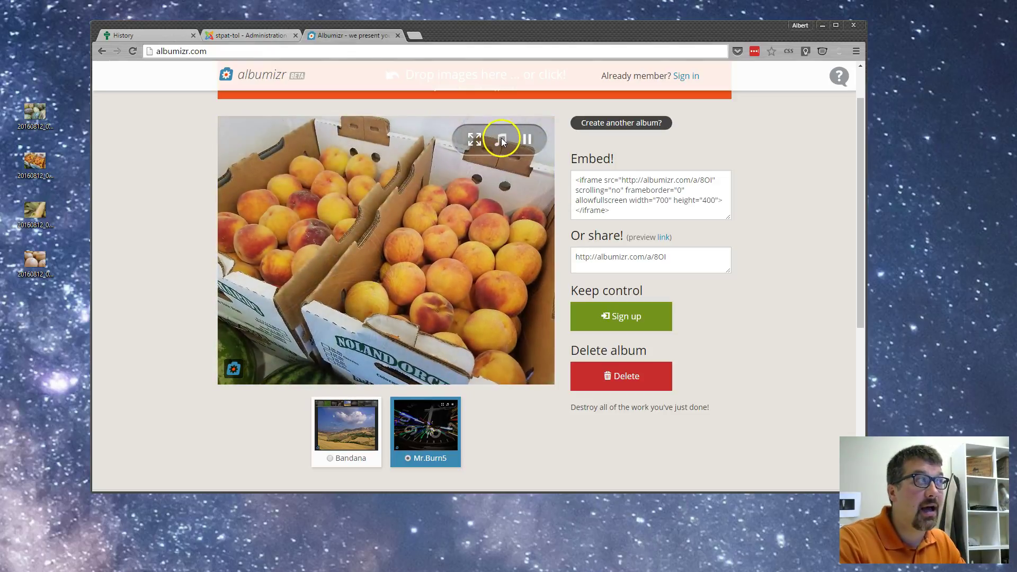
{"action": "right_click", "coordinate": [234, 371]}
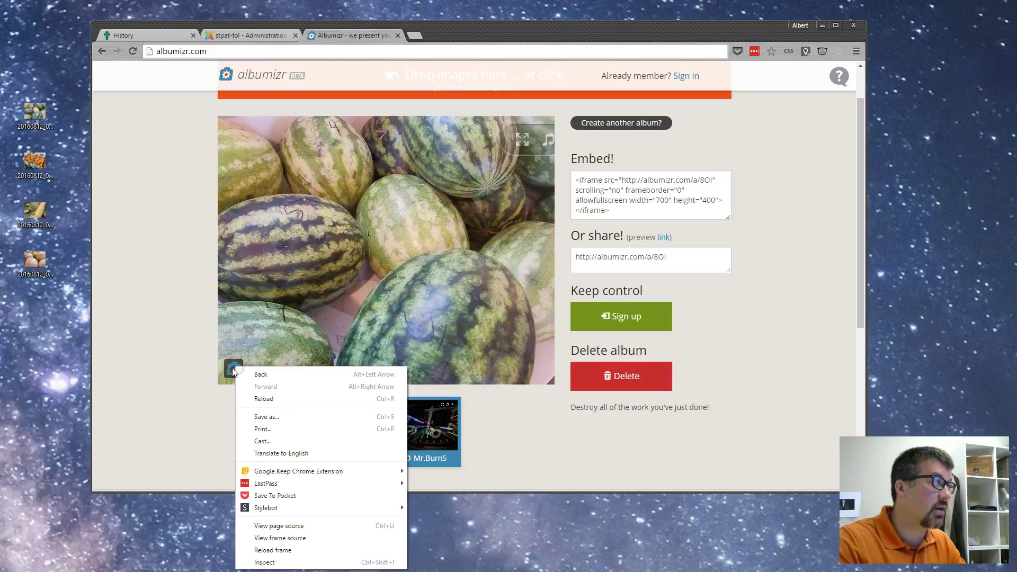
{"action": "left_click", "coordinate": [234, 371]}
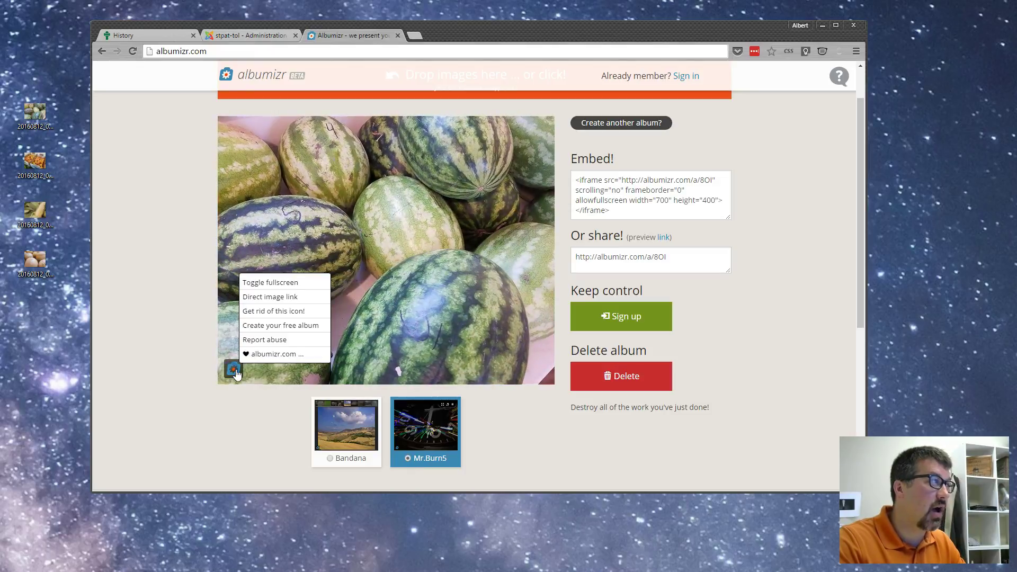
{"action": "left_click", "coordinate": [340, 444]}
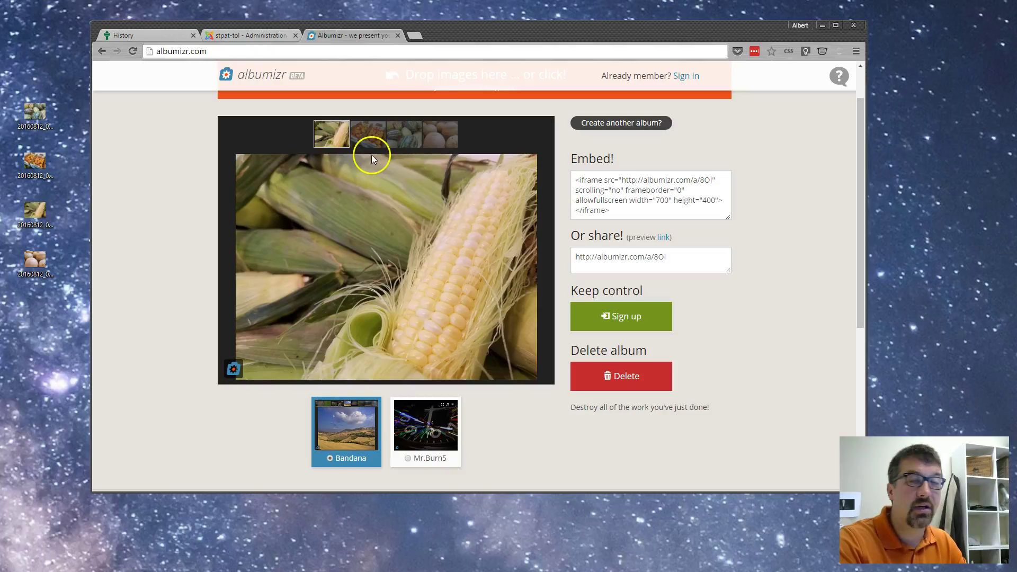
Copy the Albumizr album's iframe embed code.
{"action": "left_click", "coordinate": [613, 195]}
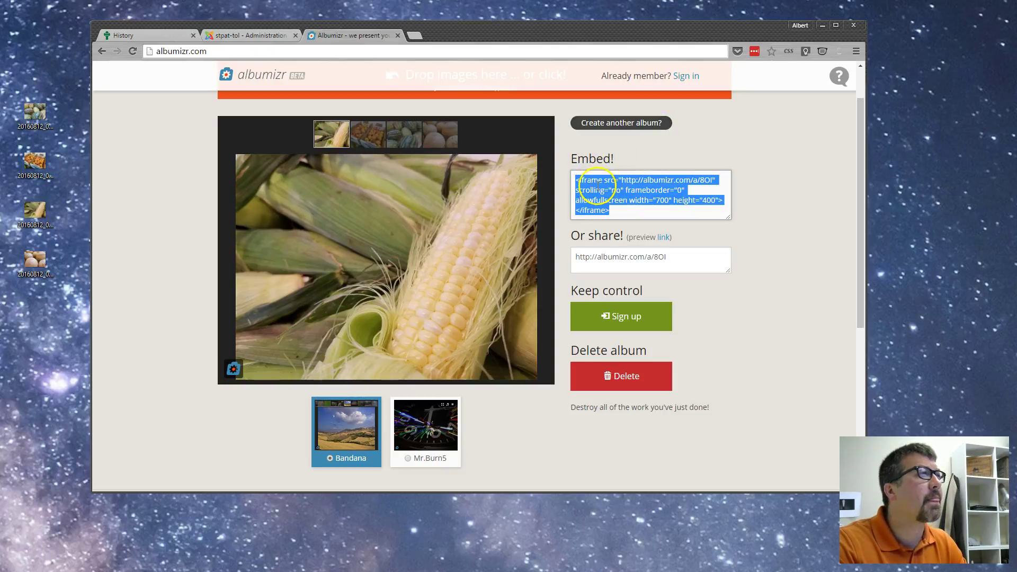
{"action": "right_click", "coordinate": [609, 186]}
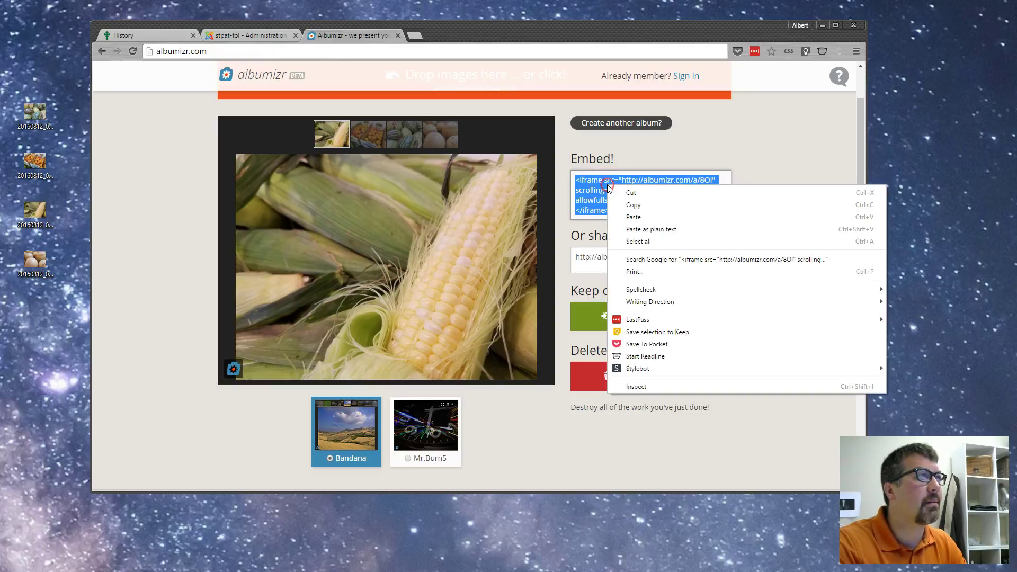
{"action": "left_click", "coordinate": [633, 205]}
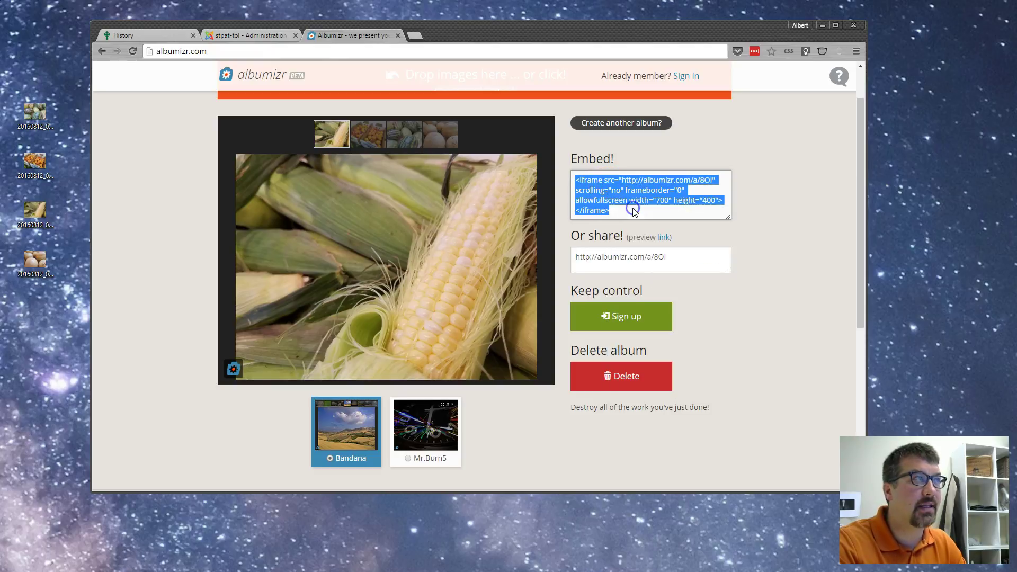
Start a new History article in Solutio Administration titled 'My Test Pictures'.
{"action": "left_click", "coordinate": [222, 35]}
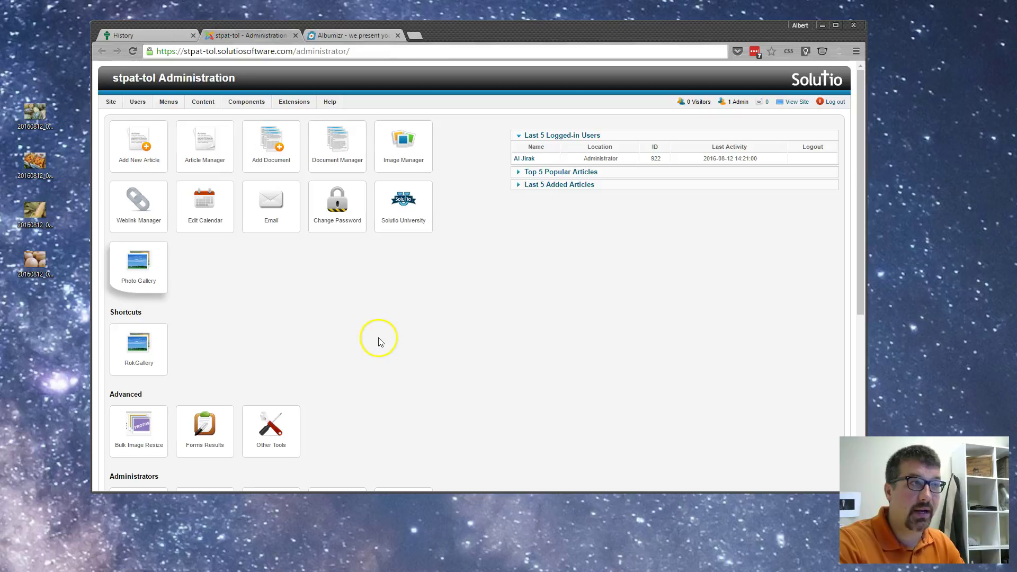
{"action": "left_click", "coordinate": [145, 143]}
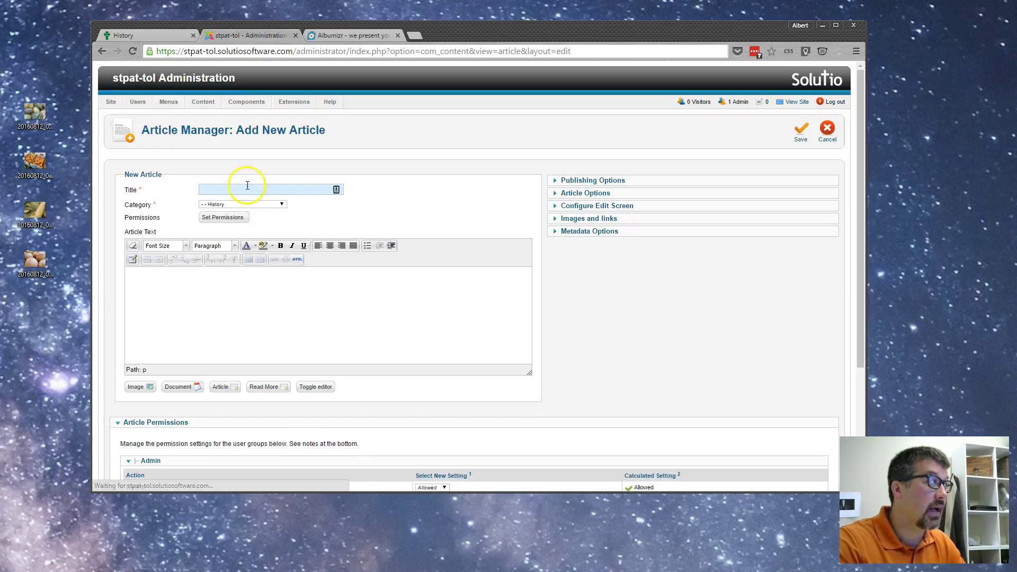
{"action": "left_click", "coordinate": [301, 190]}
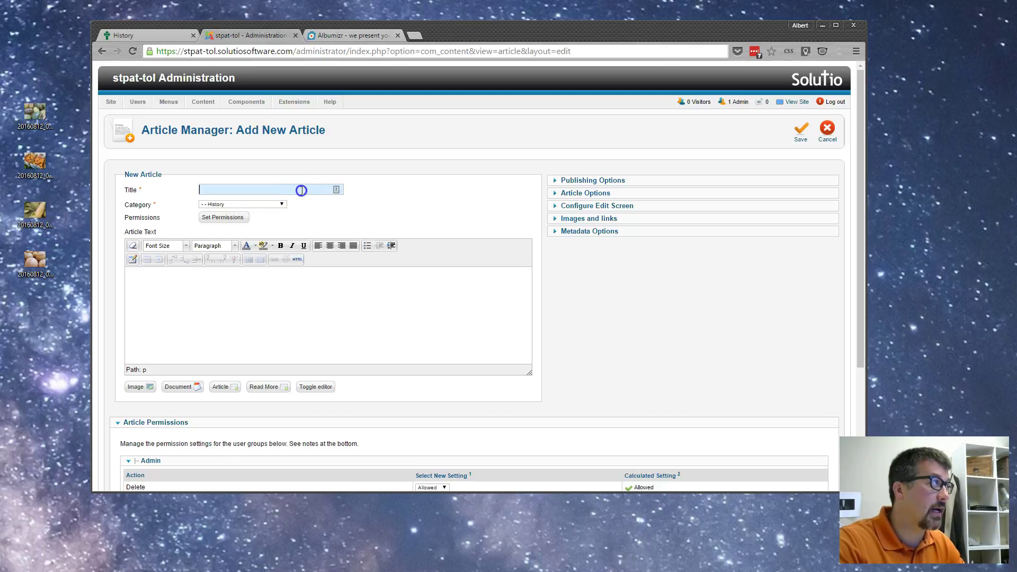
{"action": "type", "text": "My T"}
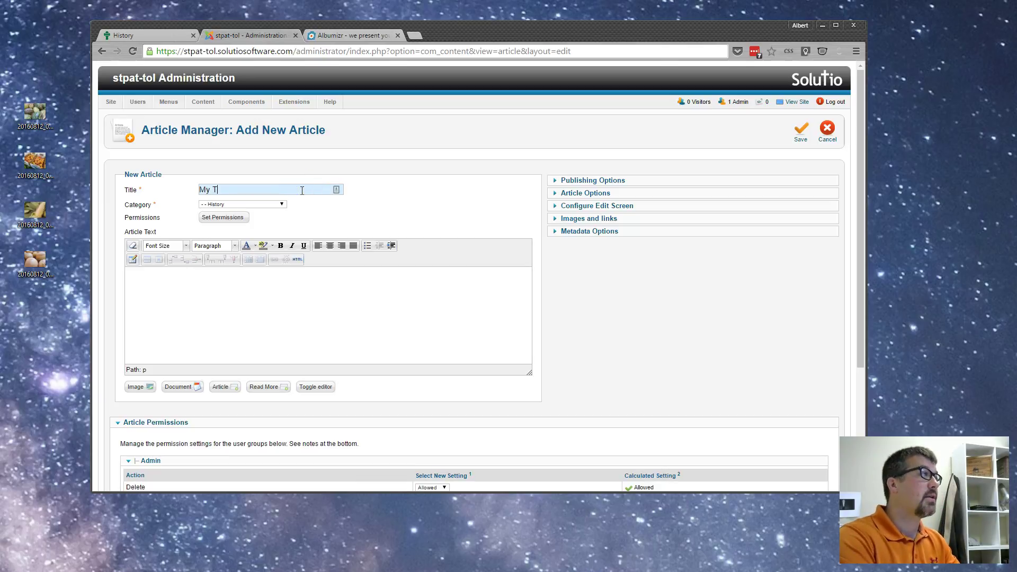
{"action": "type", "text": "est Pictures"}
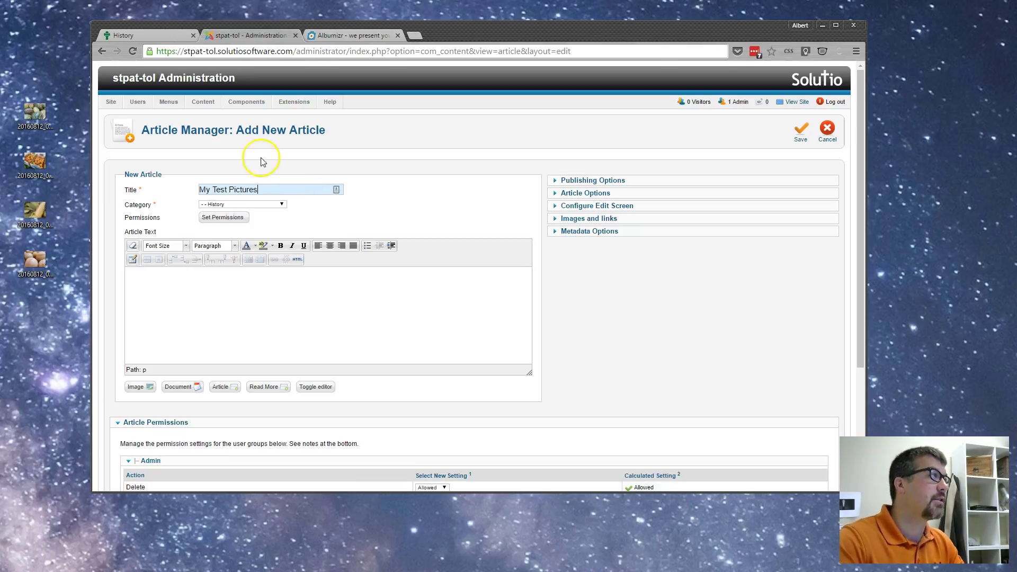
{"action": "left_click", "coordinate": [352, 221]}
Put the 700×400 Albumizr iframe code into the article's HTML source instead of the body and apply it.
{"action": "left_click", "coordinate": [295, 300]}
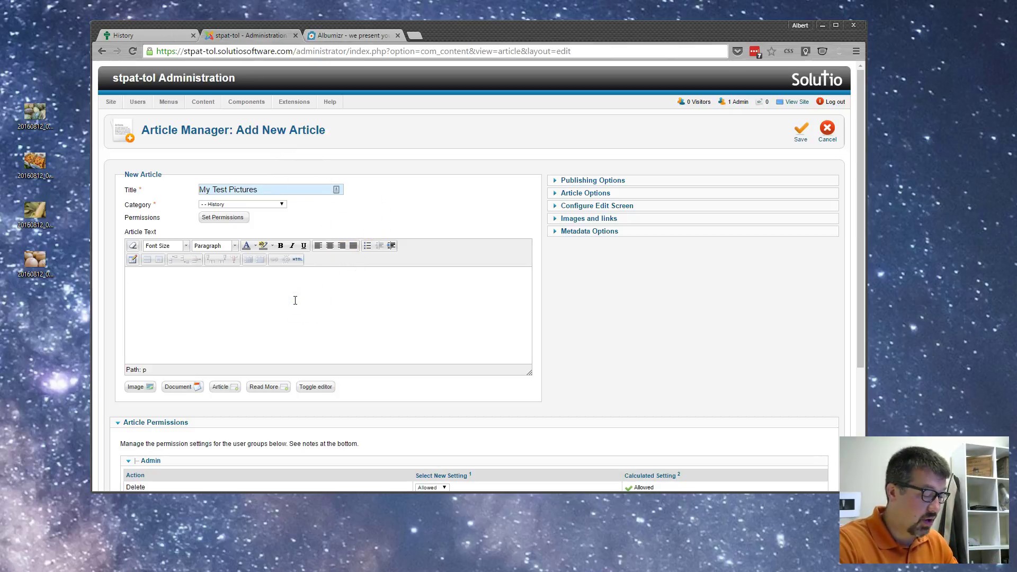
{"action": "key", "text": "ctrl+v"}
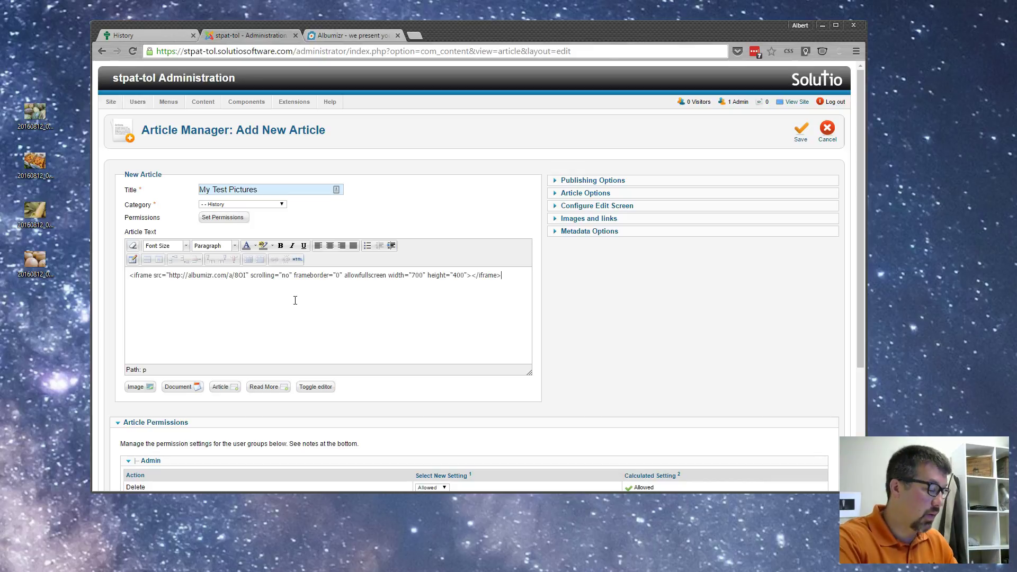
{"action": "key", "text": "ctrl+z"}
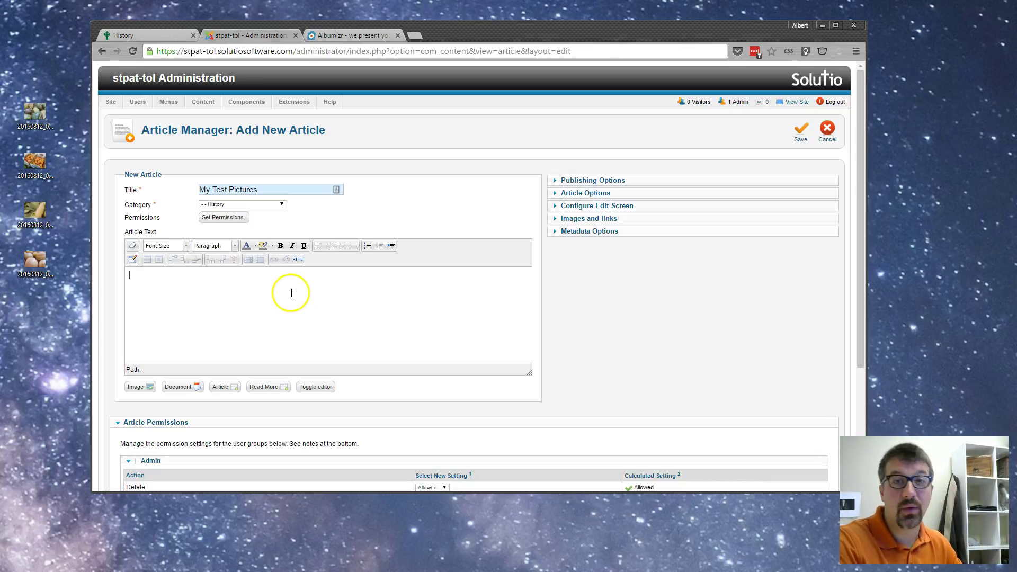
{"action": "left_click", "coordinate": [298, 260]}
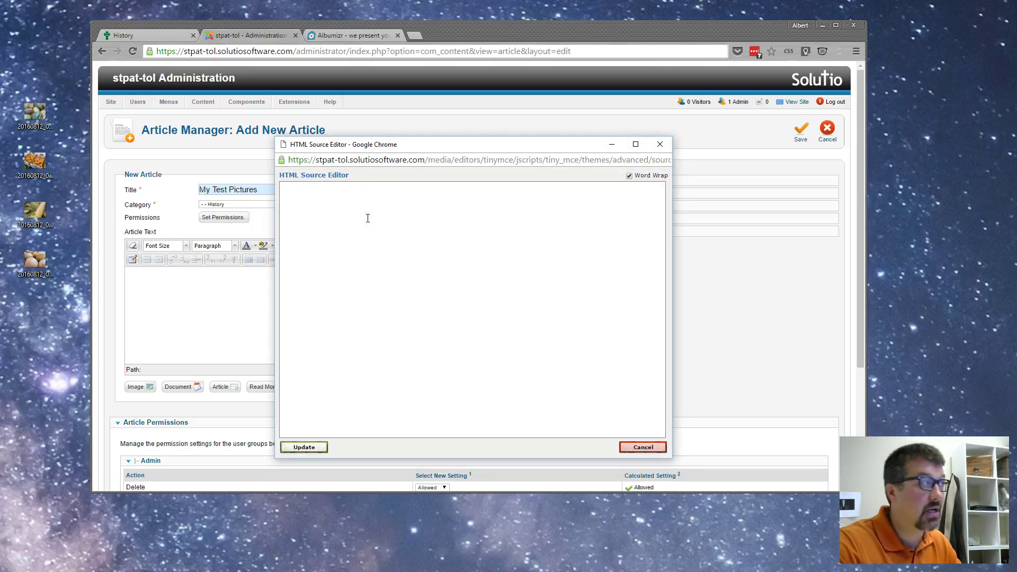
{"action": "key", "text": "ctrl+v"}
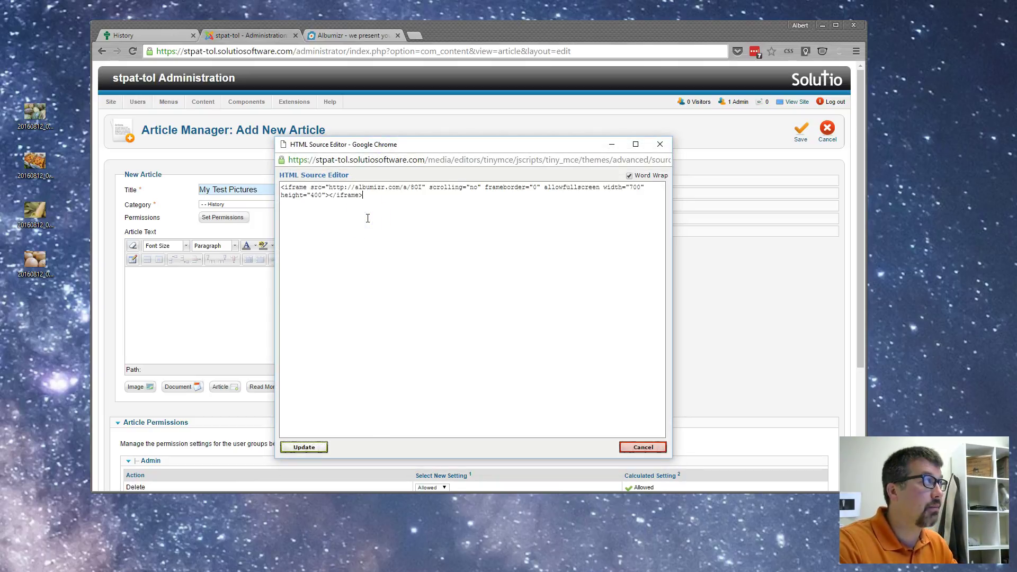
{"action": "left_click", "coordinate": [309, 454]}
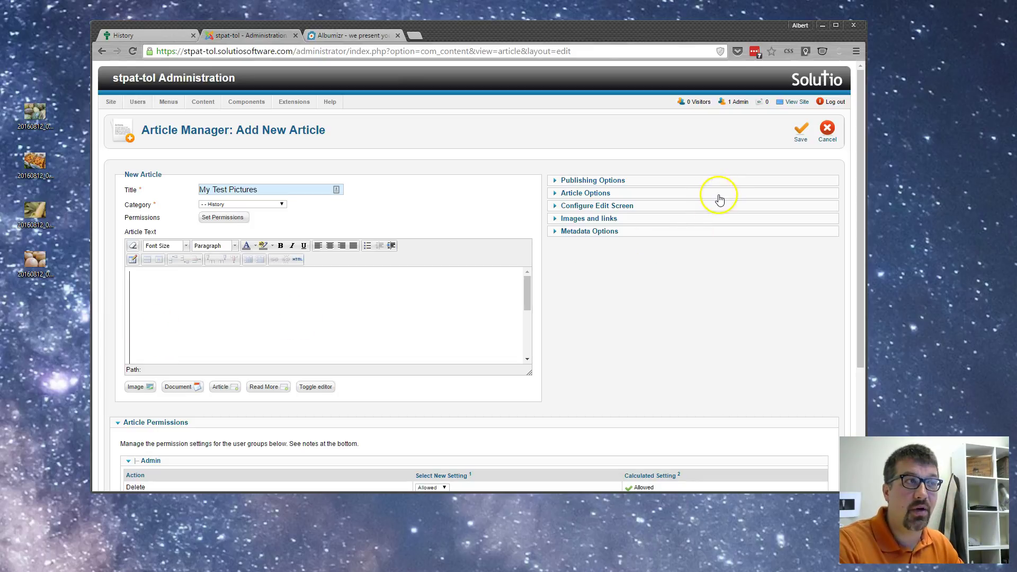
Save the article and reload the St. Patrick History page to show it.
{"action": "left_click", "coordinate": [803, 133]}
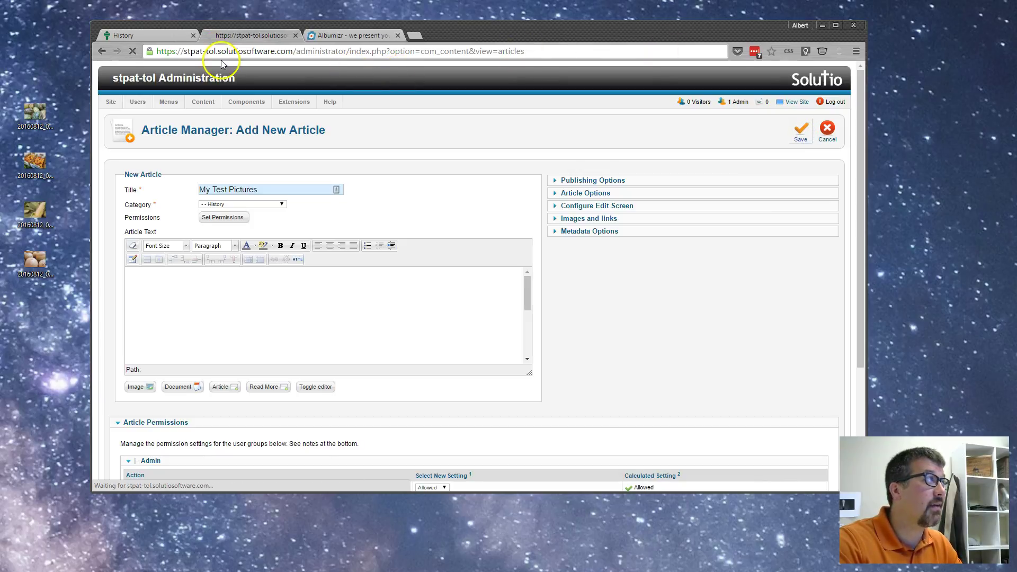
{"action": "left_click", "coordinate": [149, 37]}
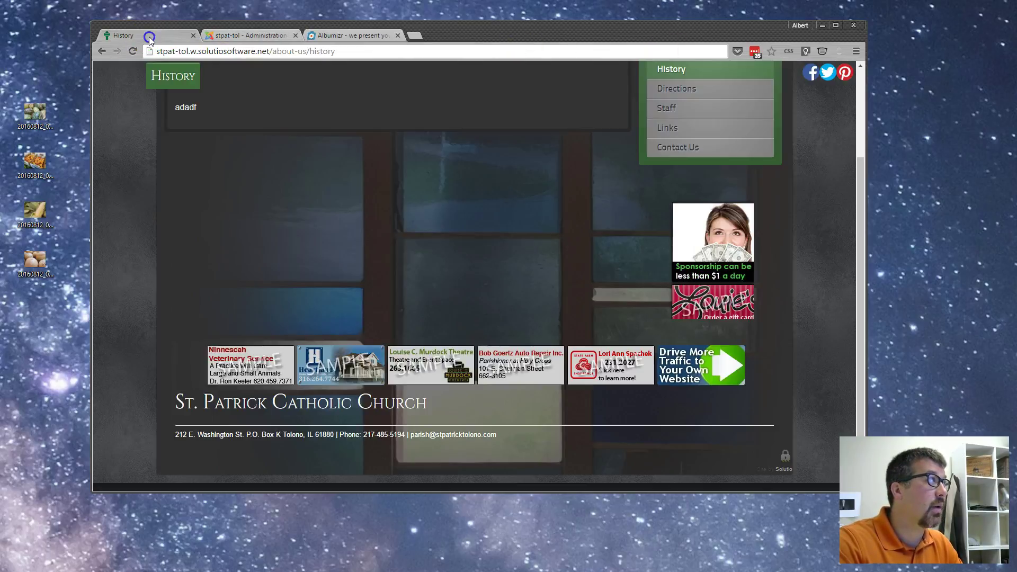
{"action": "key", "text": "F5"}
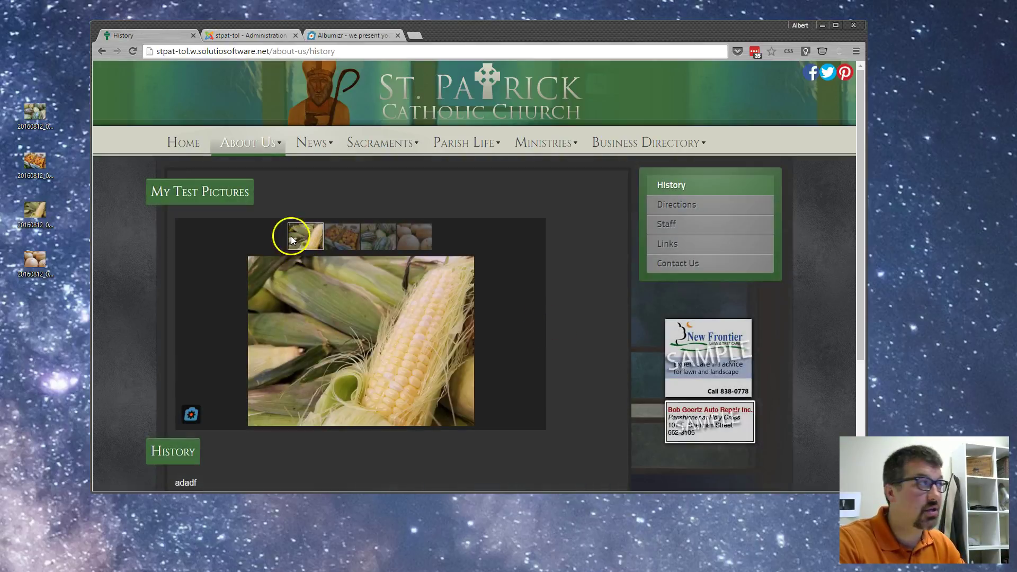
Browse the embedded gallery's peaches, watermelon and cantaloupe photos.
{"action": "left_click", "coordinate": [349, 240]}
{"action": "left_click", "coordinate": [378, 240]}
{"action": "left_click", "coordinate": [410, 245]}
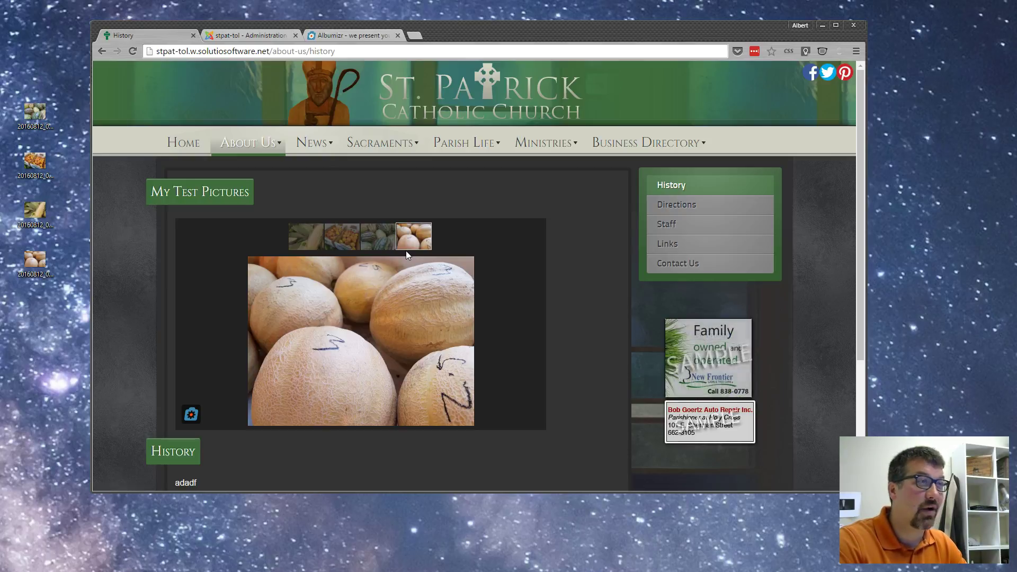
{"action": "left_click", "coordinate": [412, 251]}
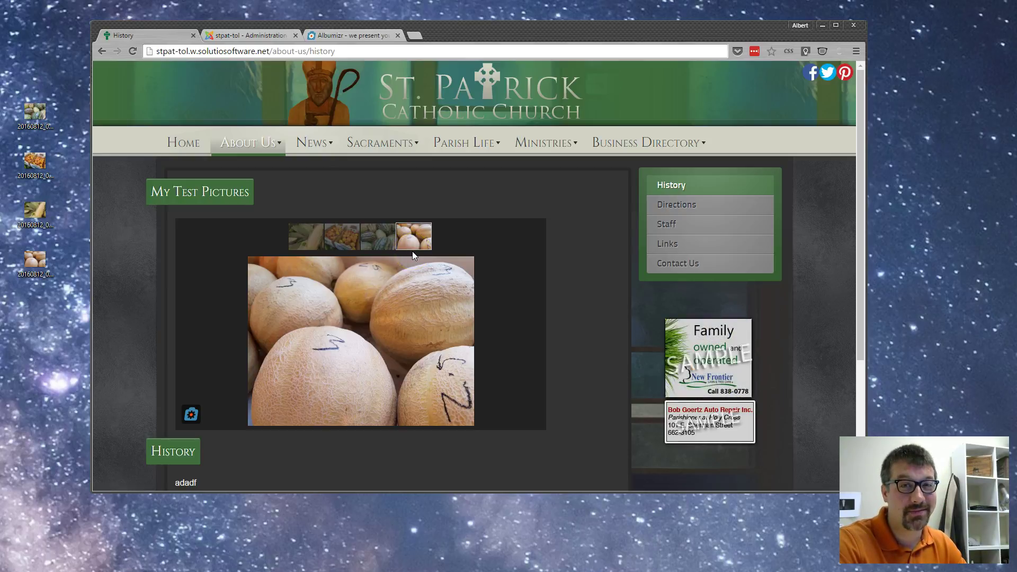